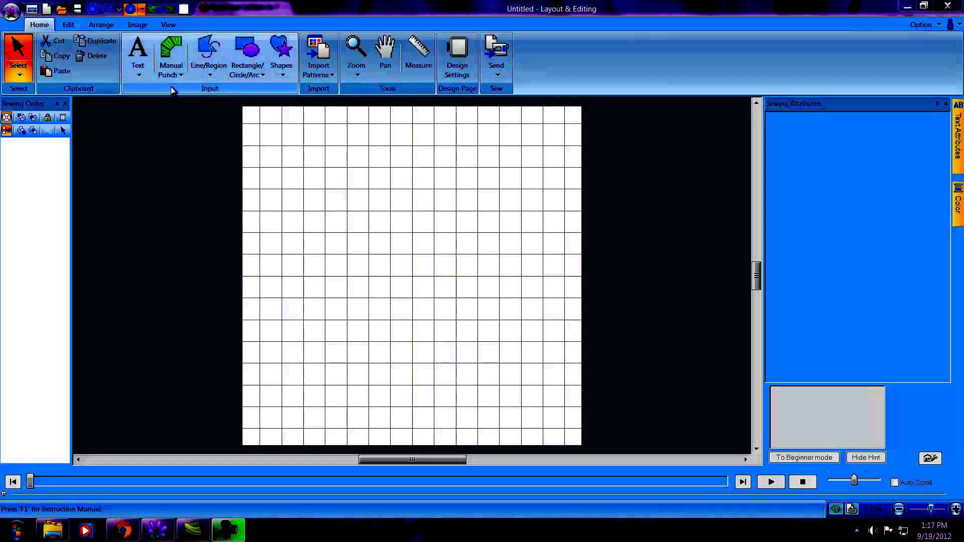
Activate the single-line Text tool from the Home tab's Text dropdown
click(139, 75)
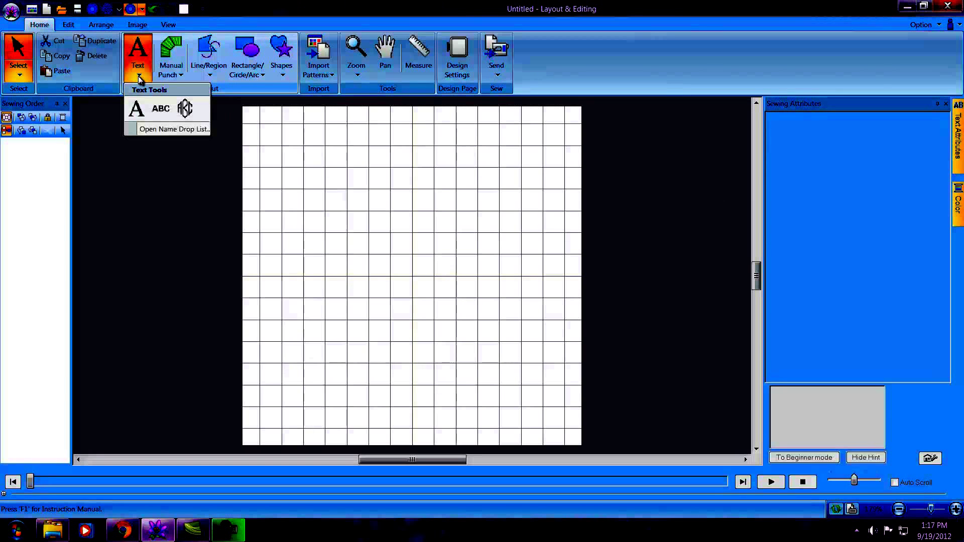
click(138, 109)
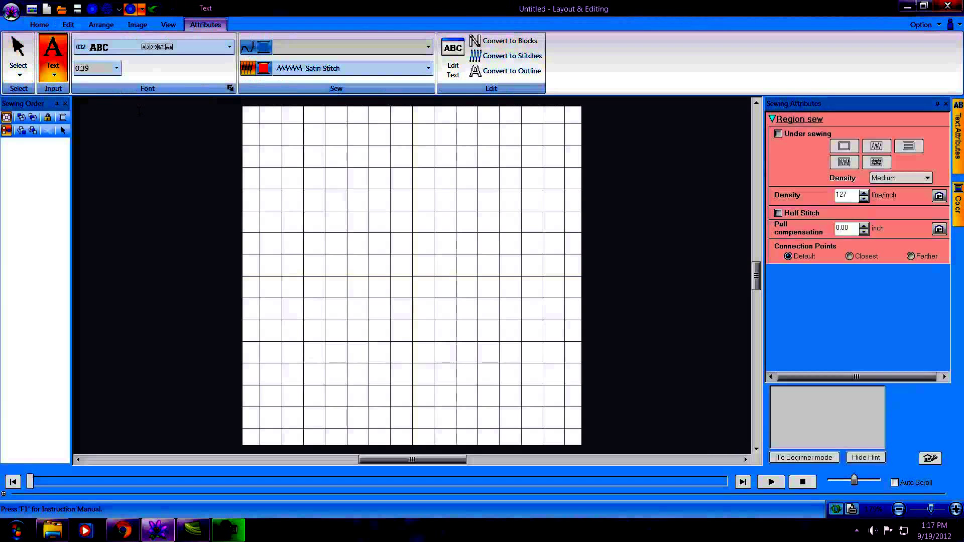
Place a satin-stitch letter 'A' (0.35 × 0.39 inch) on the design page
click(351, 279)
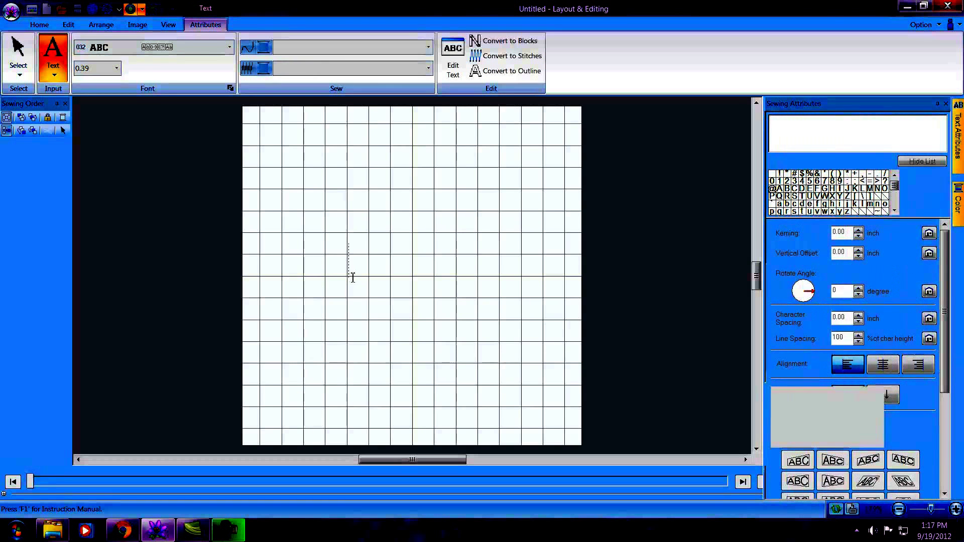
text(A)
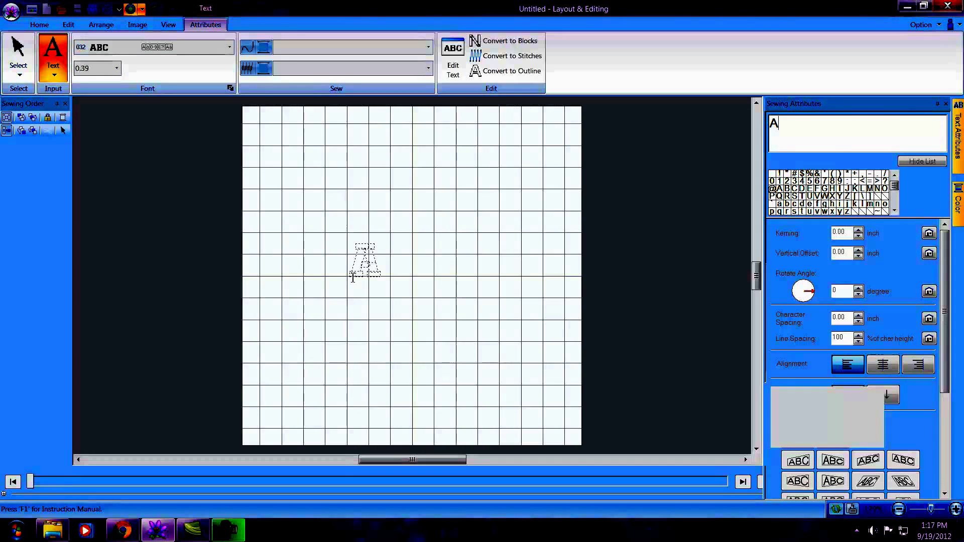
key(Return)
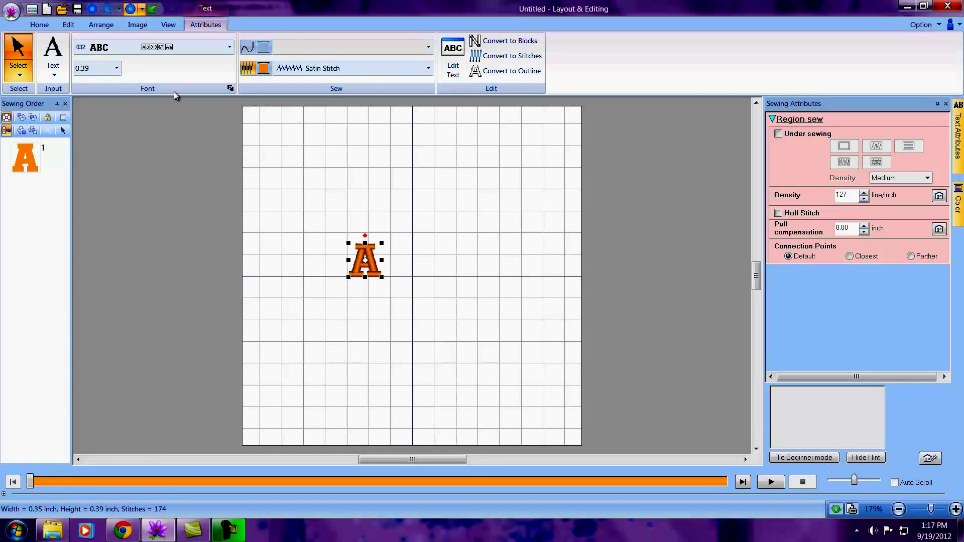
Resize the letter A proportionally to 3 inches wide (2.72 × 3.00 inches)
click(69, 26)
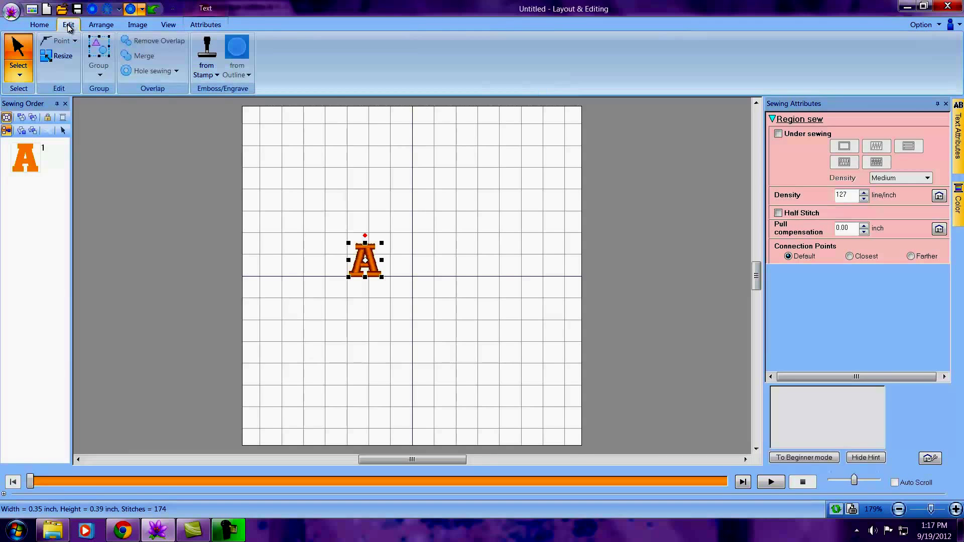
click(58, 57)
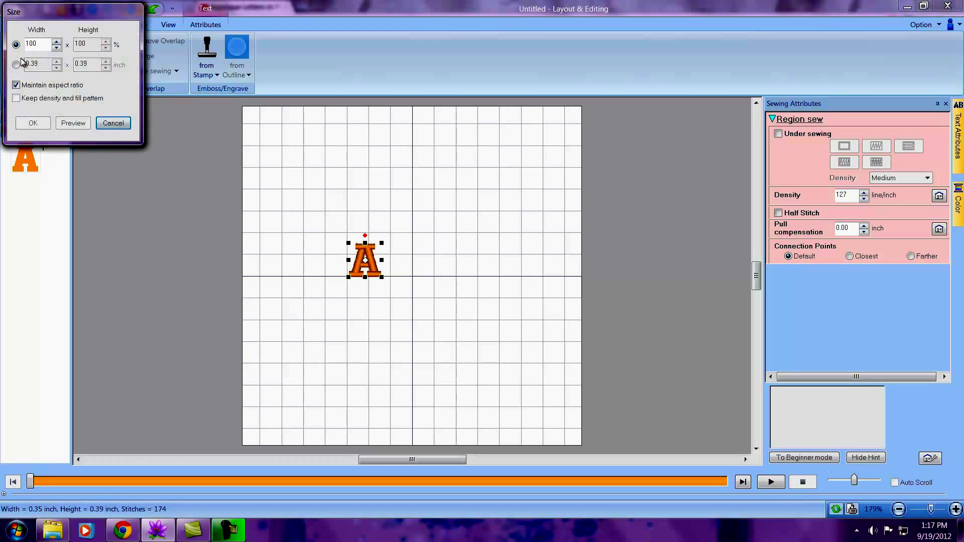
click(16, 65)
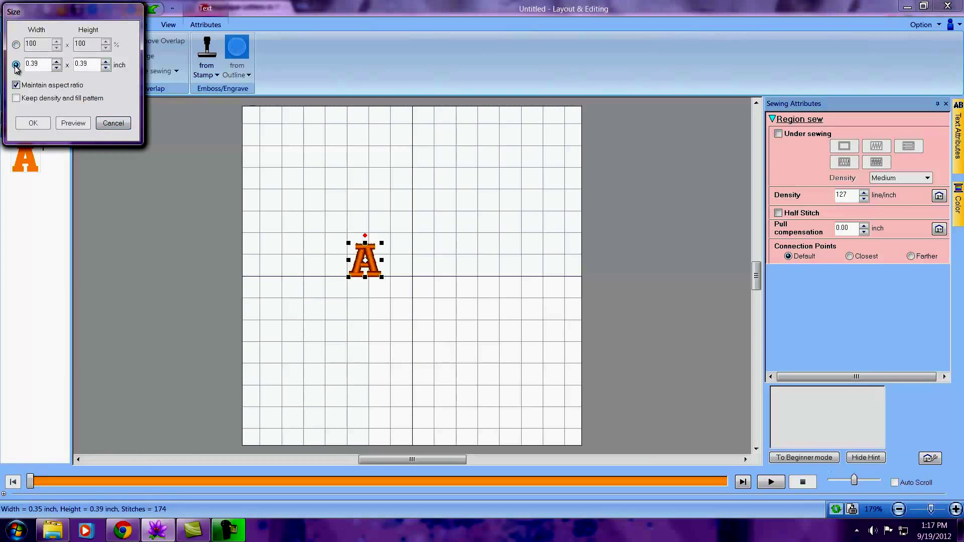
drag(44, 65, 11, 63)
text(3)
key(Tab)
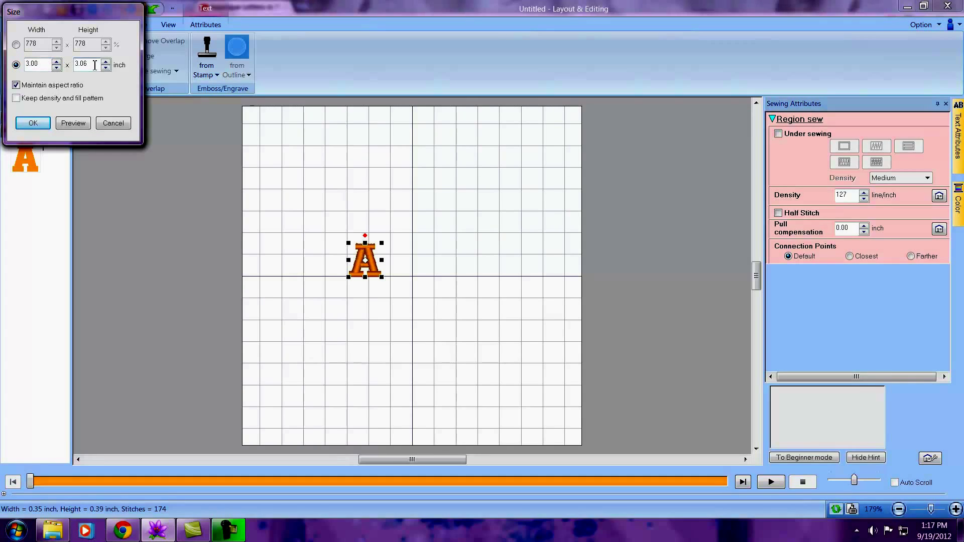
click(33, 123)
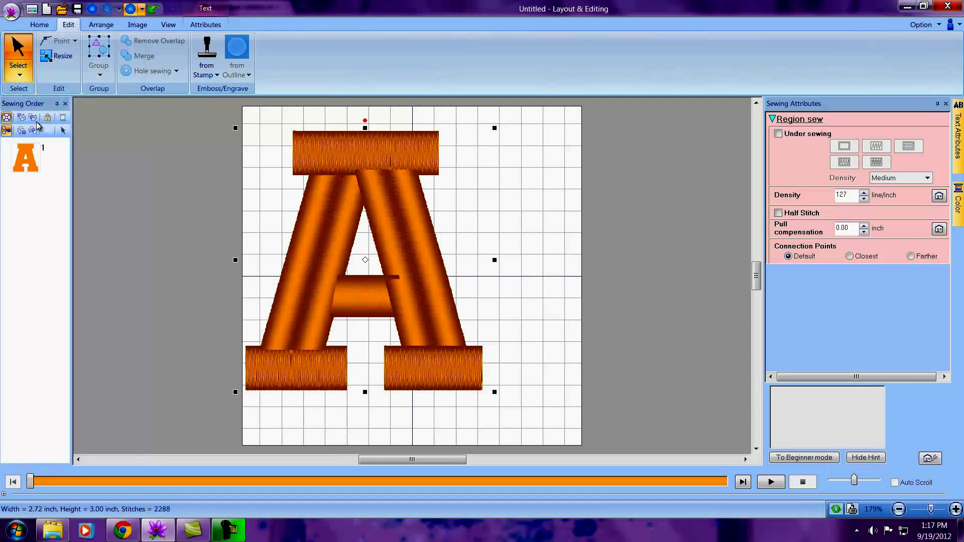
Centre the letter A in the hoop using Align > Move to Center
click(100, 25)
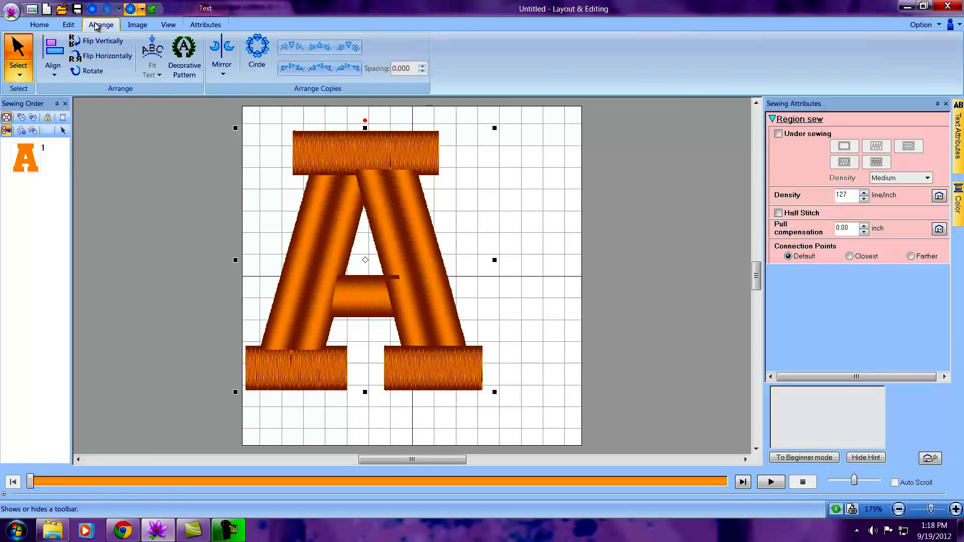
click(54, 78)
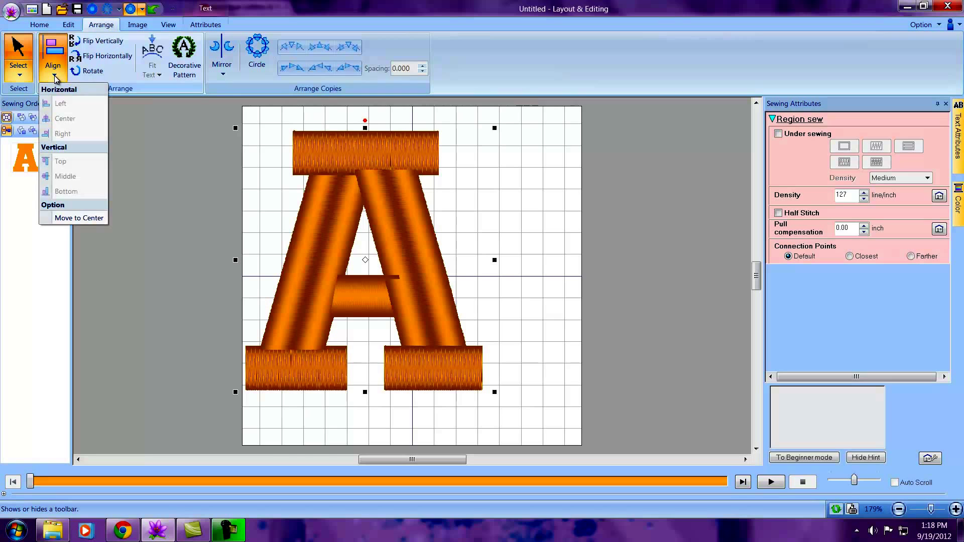
click(78, 219)
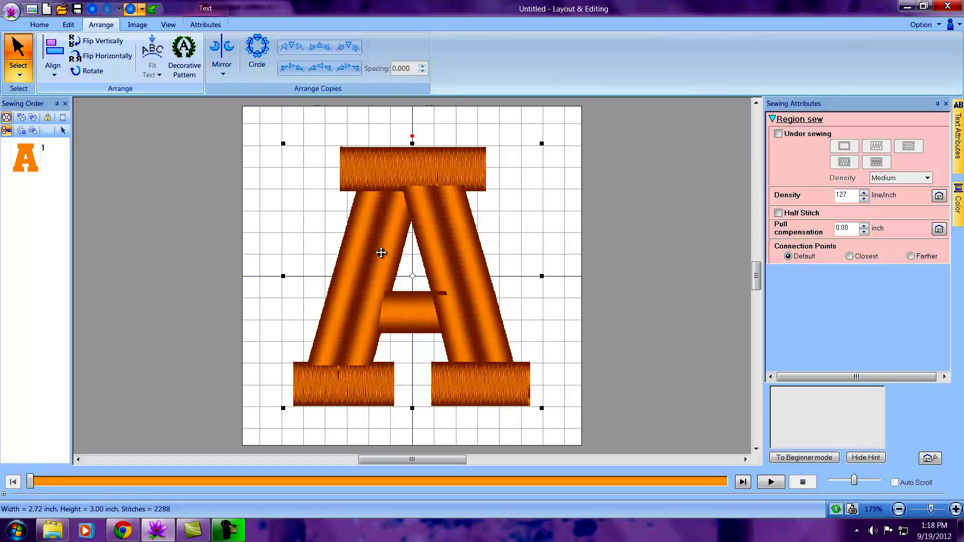
Turn off Region sew and set the letter A's Line sew to Running Stitch
click(203, 26)
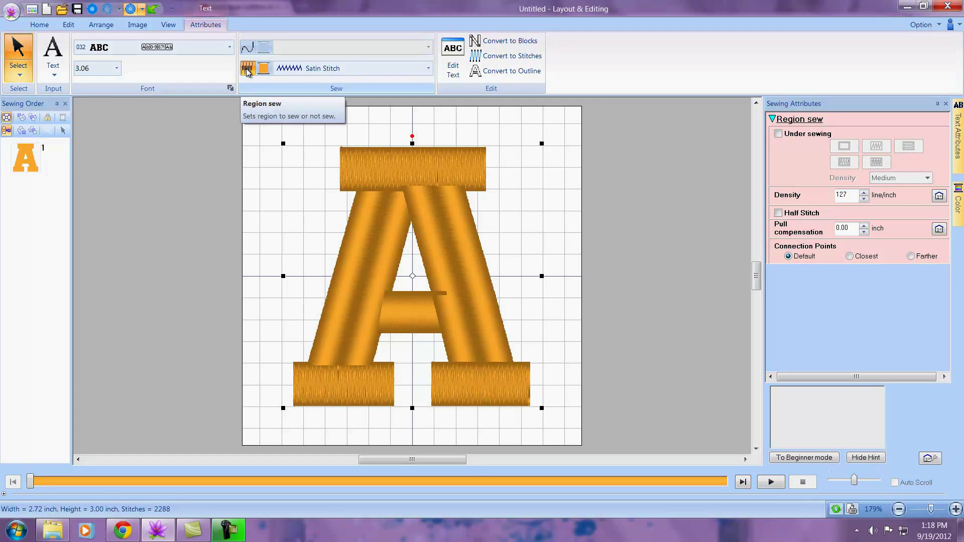
click(247, 71)
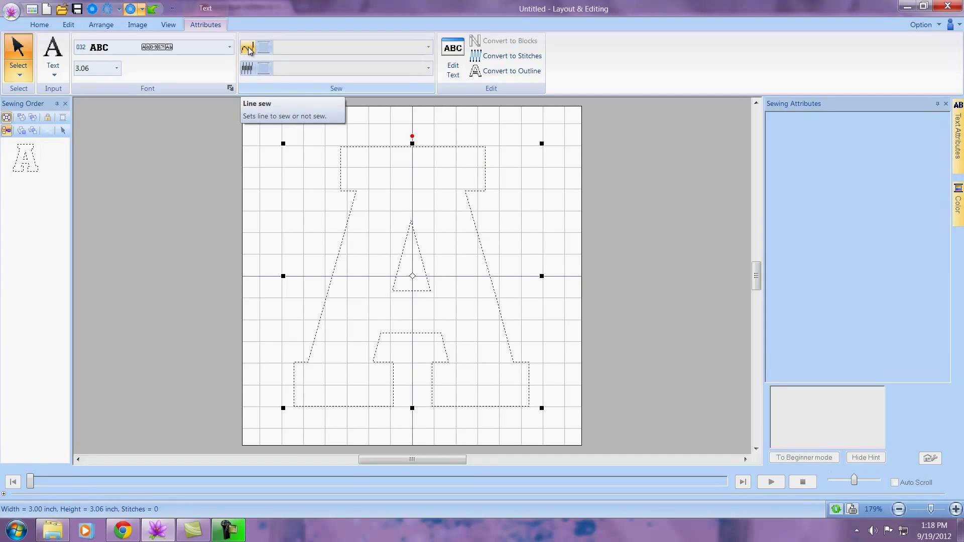
click(248, 51)
click(248, 52)
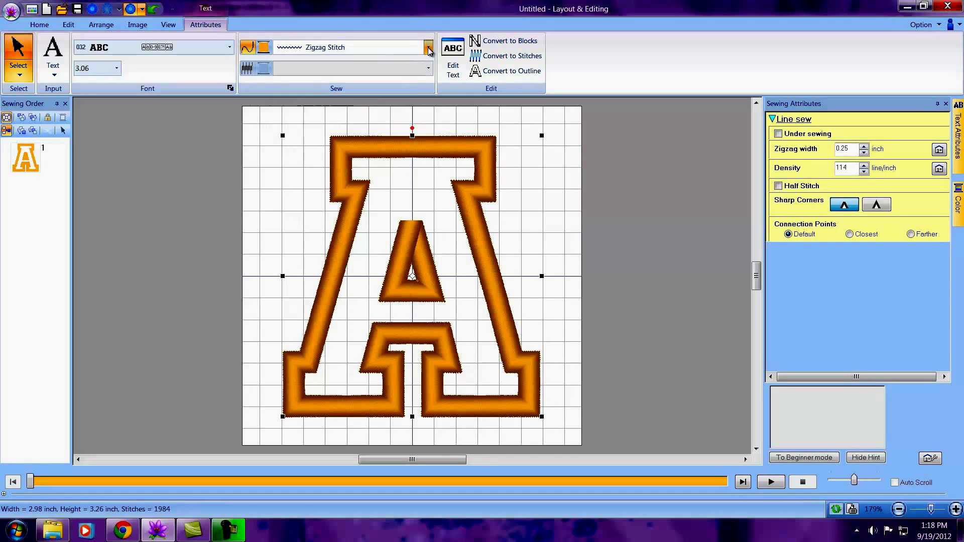
click(290, 50)
click(336, 75)
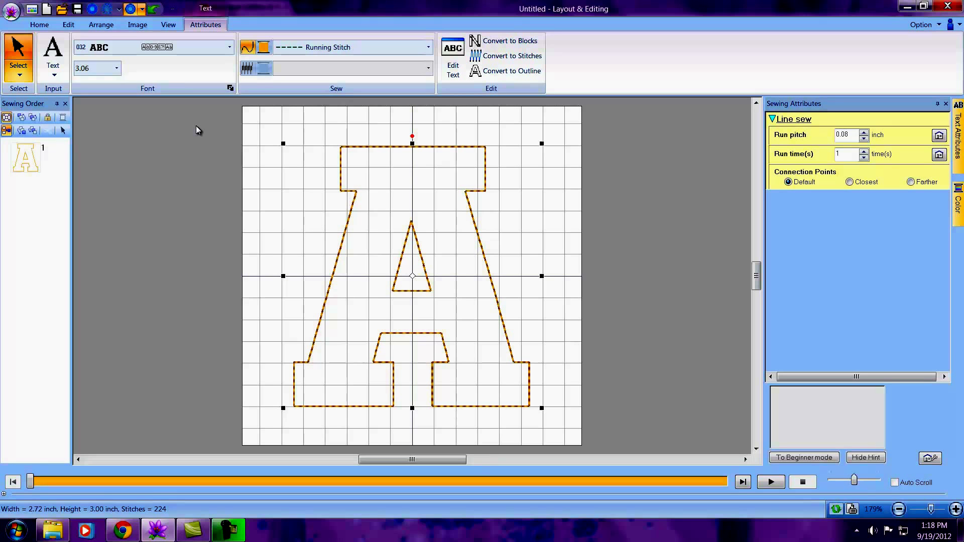
Set the outline line colour to APPLIQUE MATERIAL and reselect the A in Sewing Order
click(264, 48)
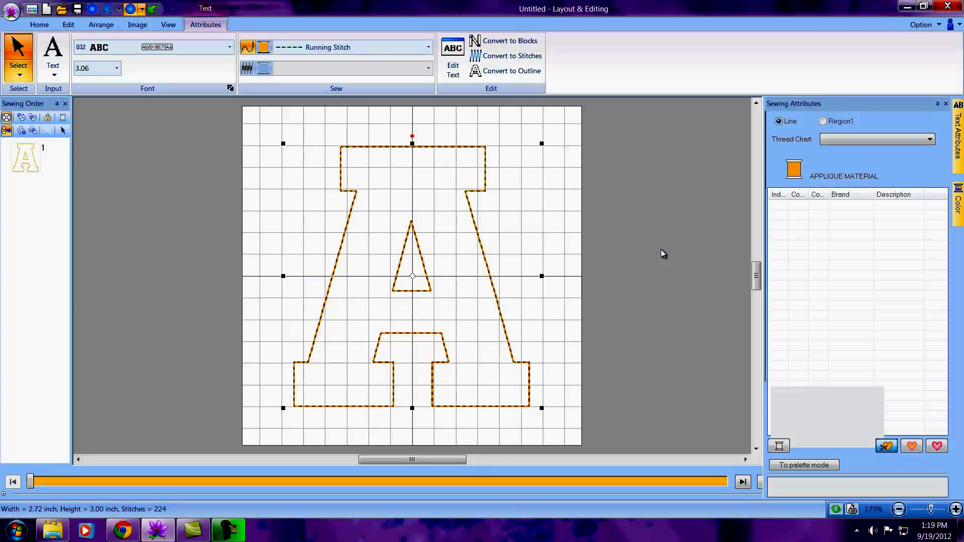
click(886, 446)
click(26, 165)
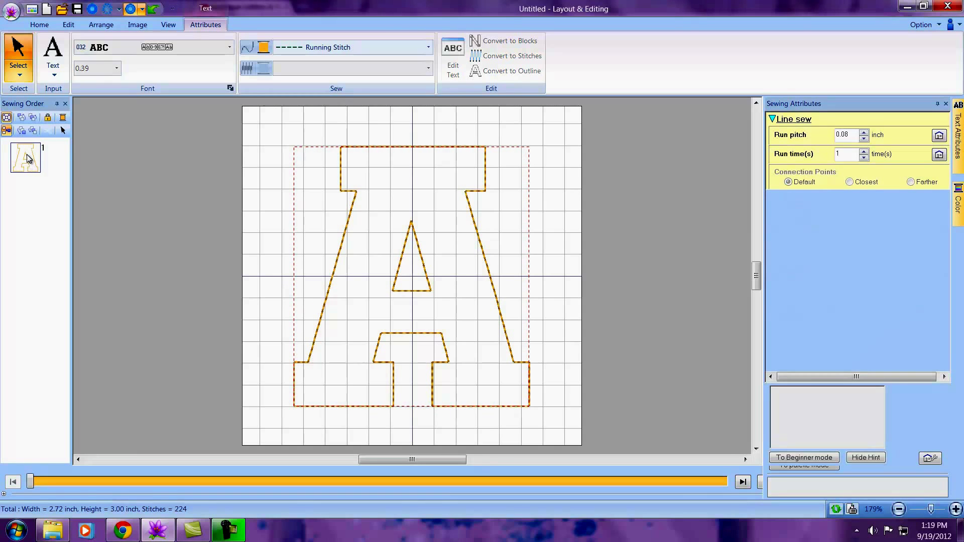
Select the letter A outline, copy it, and paste two copies over the original
right_click(27, 159)
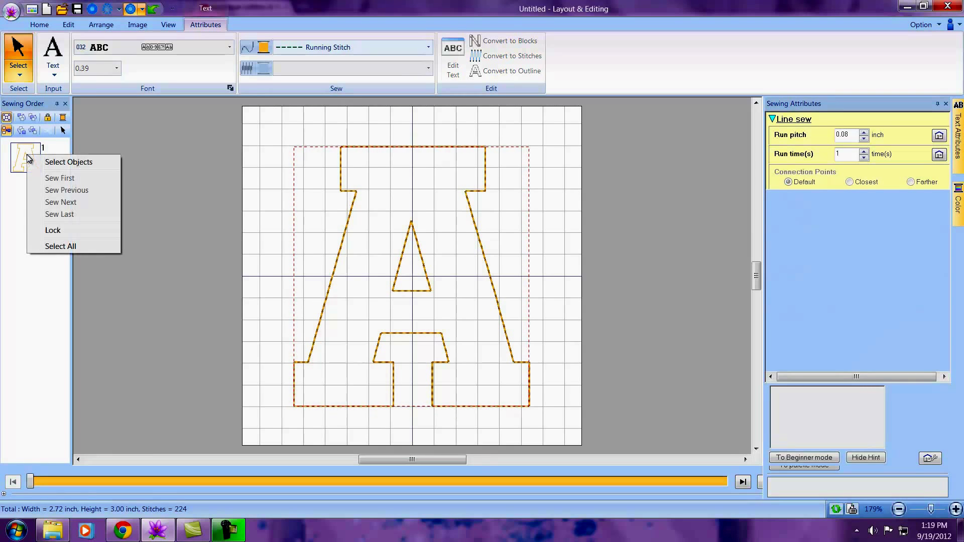
click(65, 160)
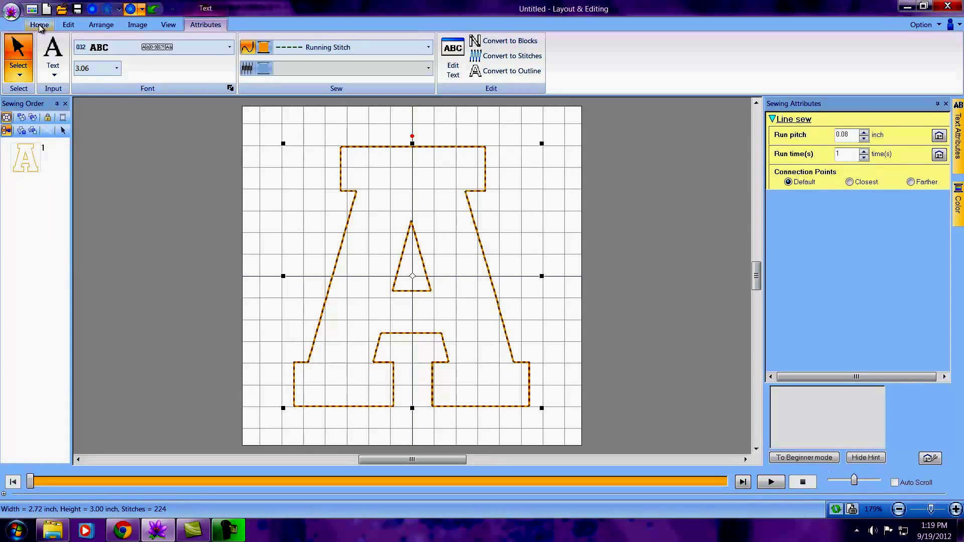
click(39, 24)
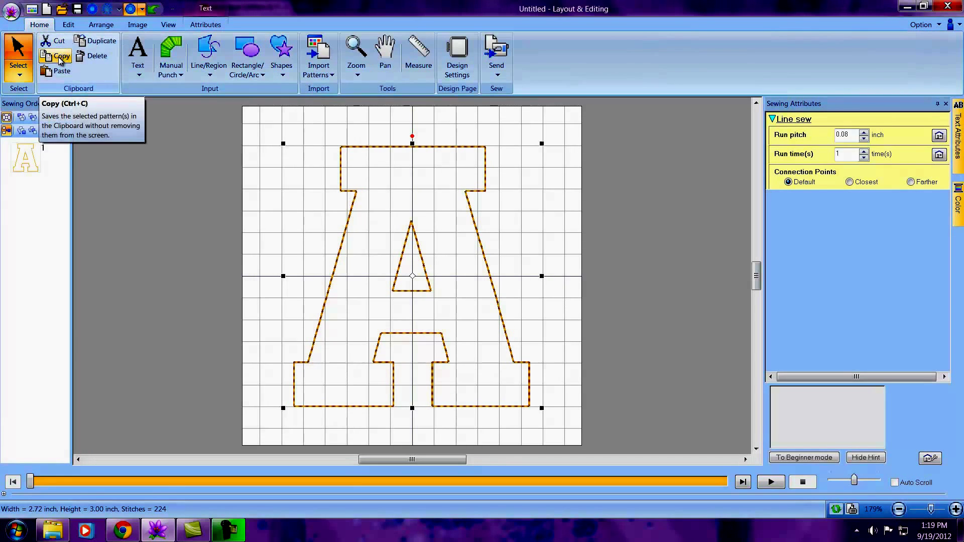
click(60, 59)
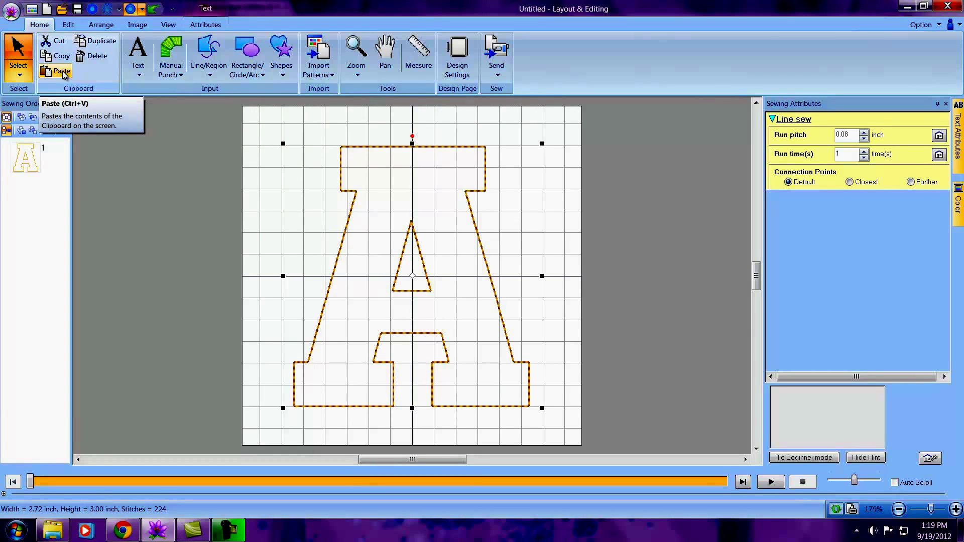
click(61, 72)
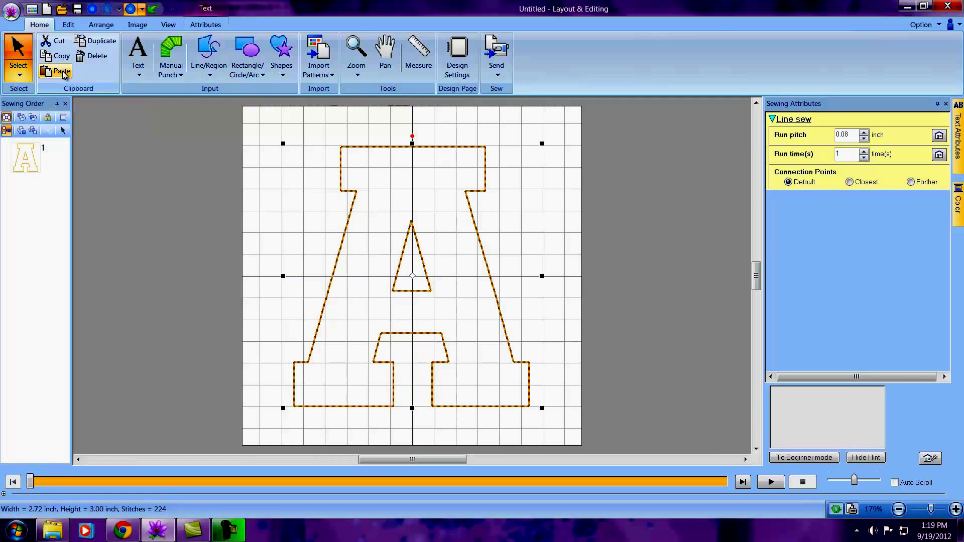
click(62, 72)
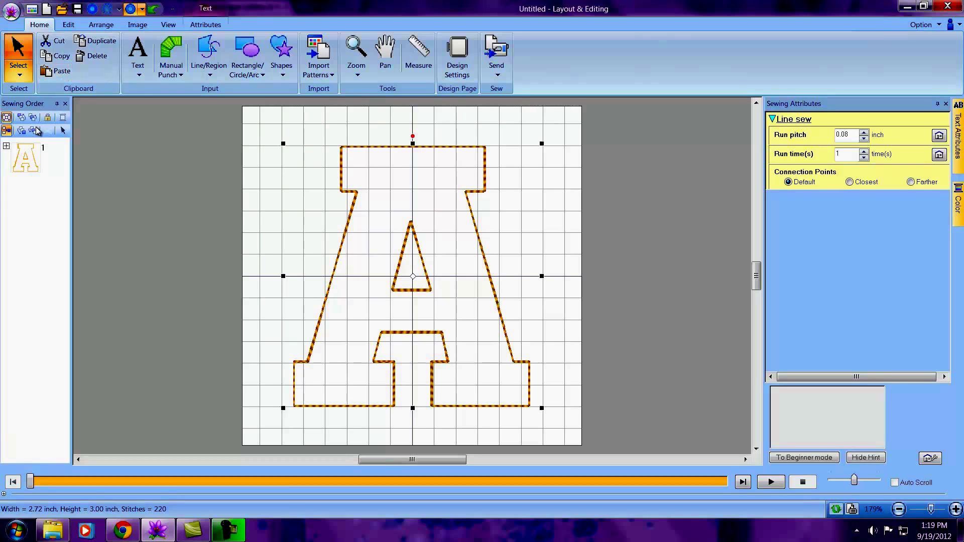
Select the second letter A in Sewing Order and give it an applique heart line colour
click(6, 147)
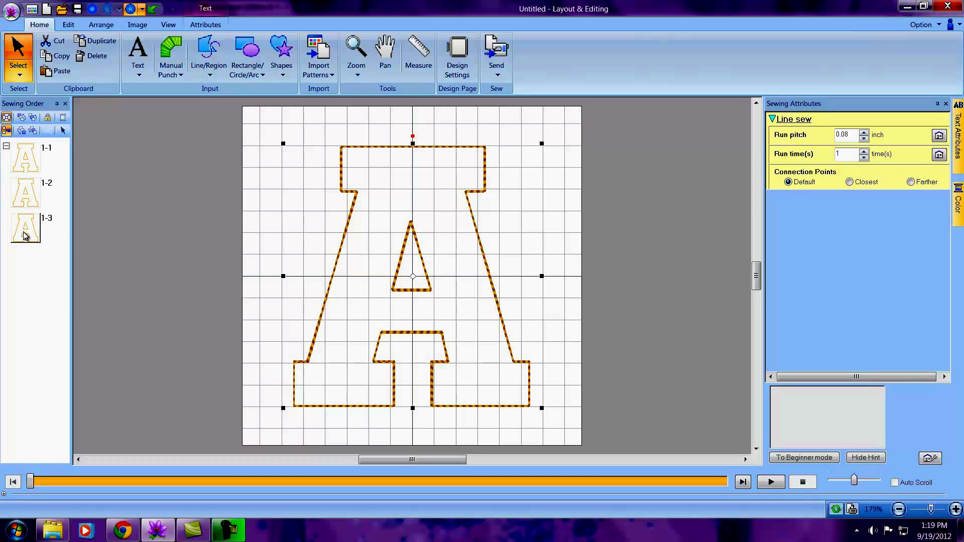
right_click(26, 194)
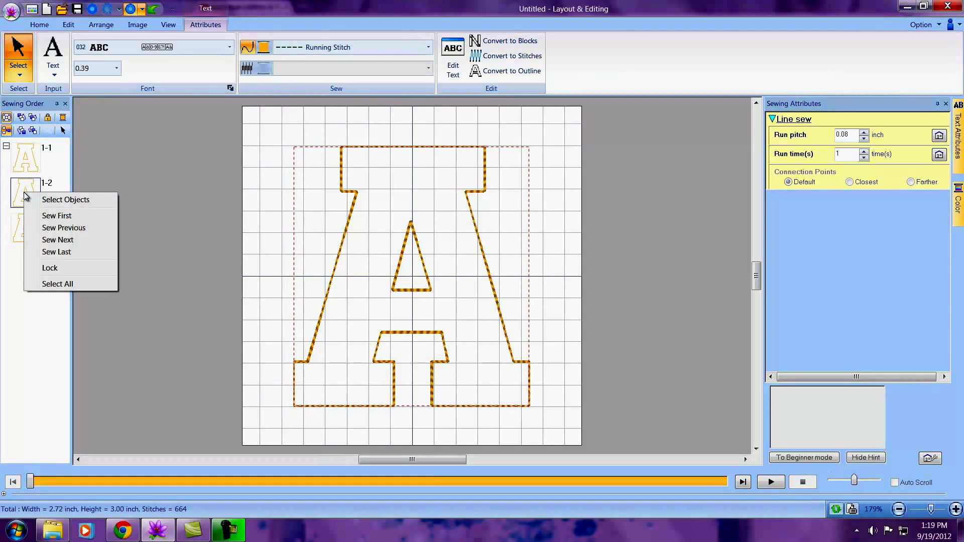
click(59, 200)
click(264, 48)
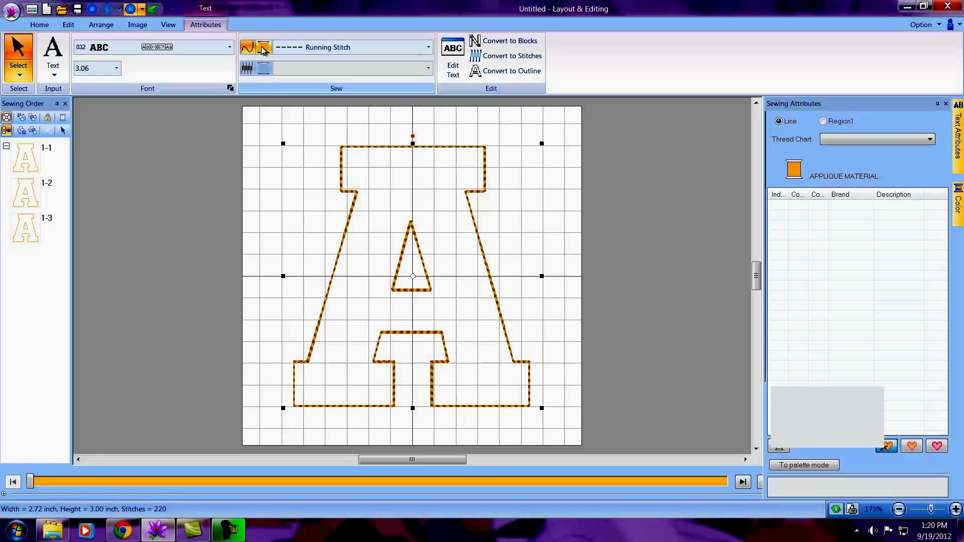
right_click(28, 197)
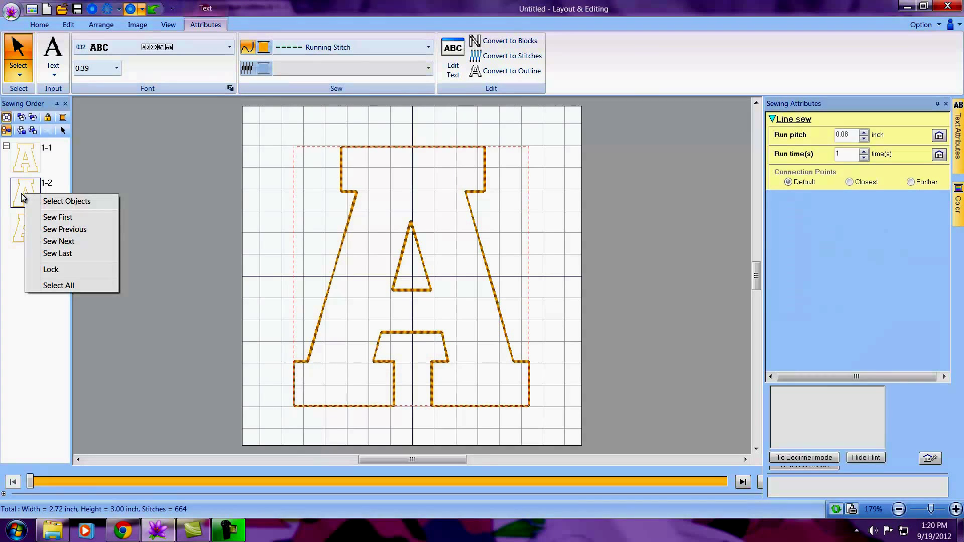
click(62, 202)
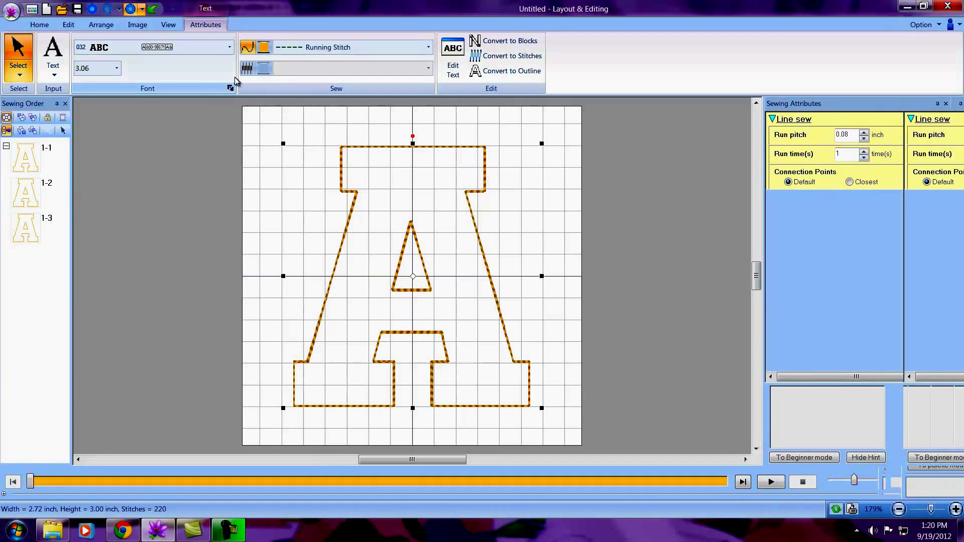
click(264, 49)
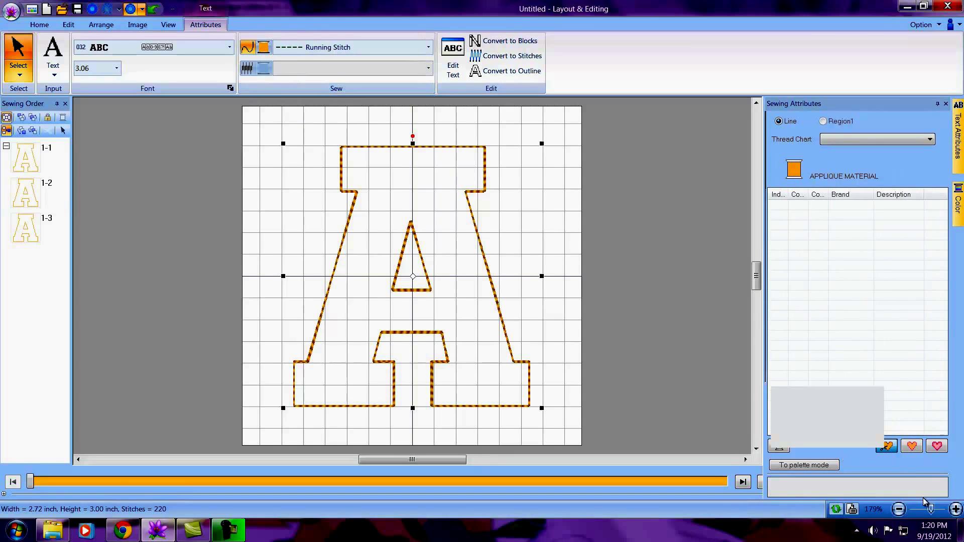
click(912, 446)
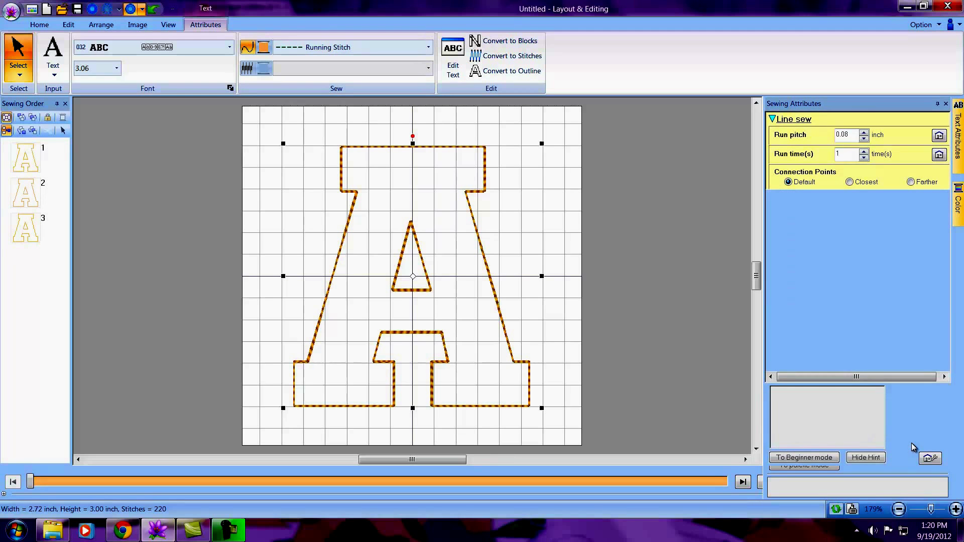
Select all objects of the third letter A from Sewing Order item 3
click(27, 200)
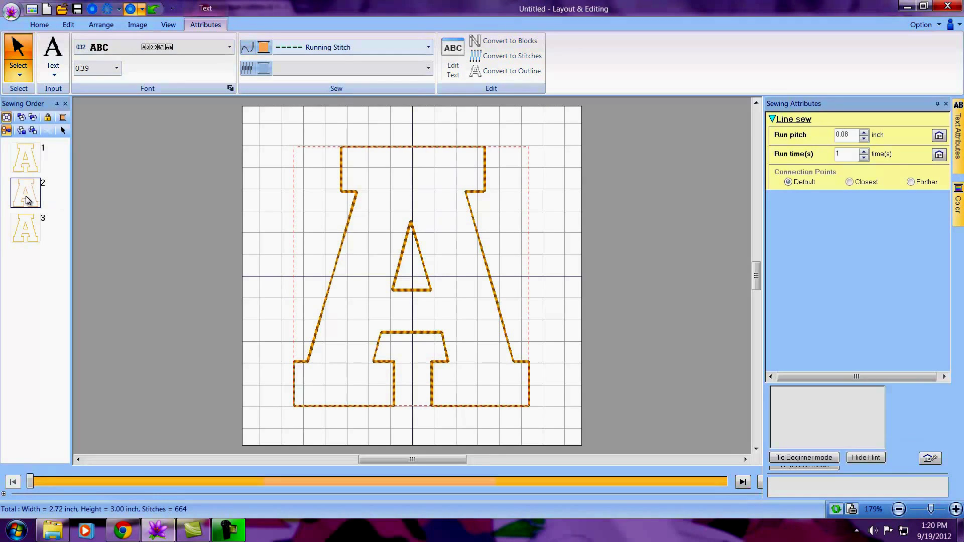
right_click(24, 232)
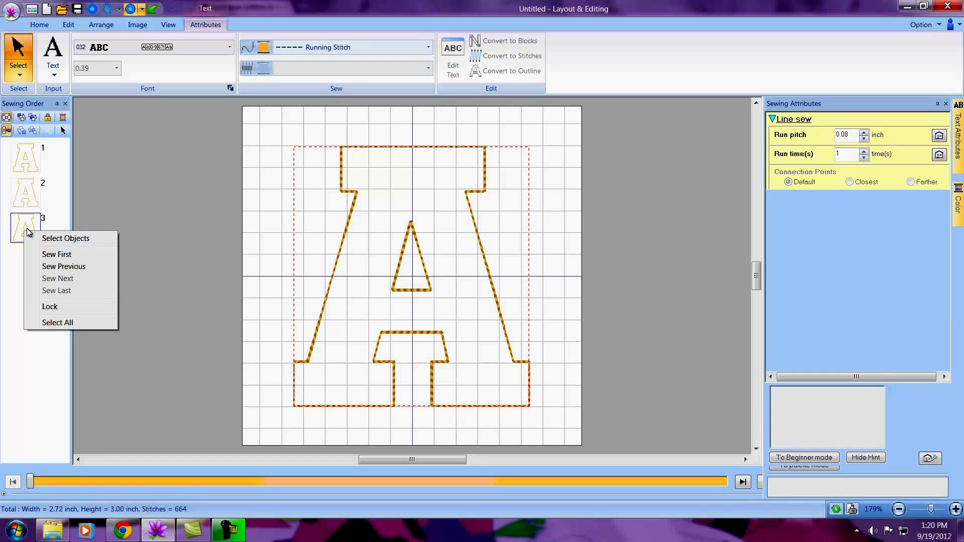
click(53, 238)
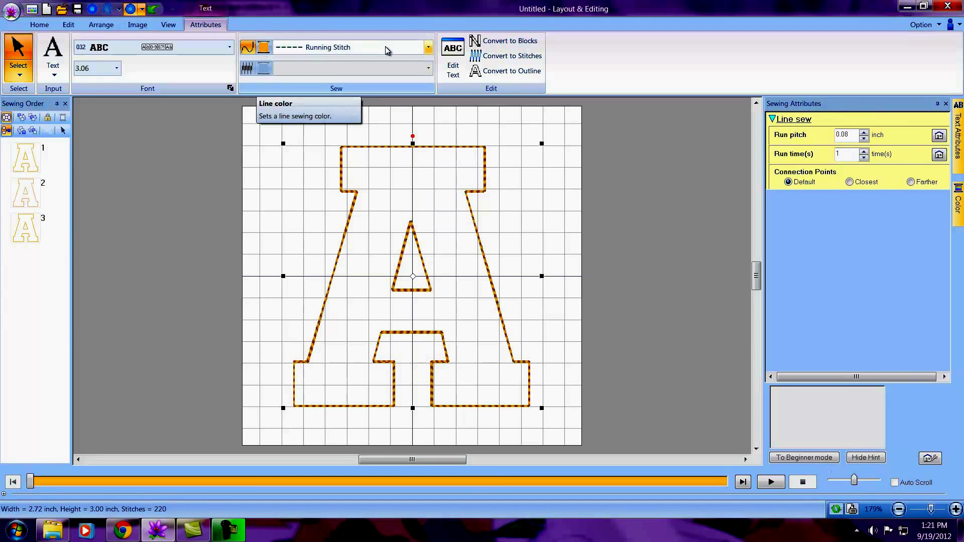
Give the third A a pink Zigzag Stitch outline, 0.25 inch wide at 114 line/inch
click(429, 50)
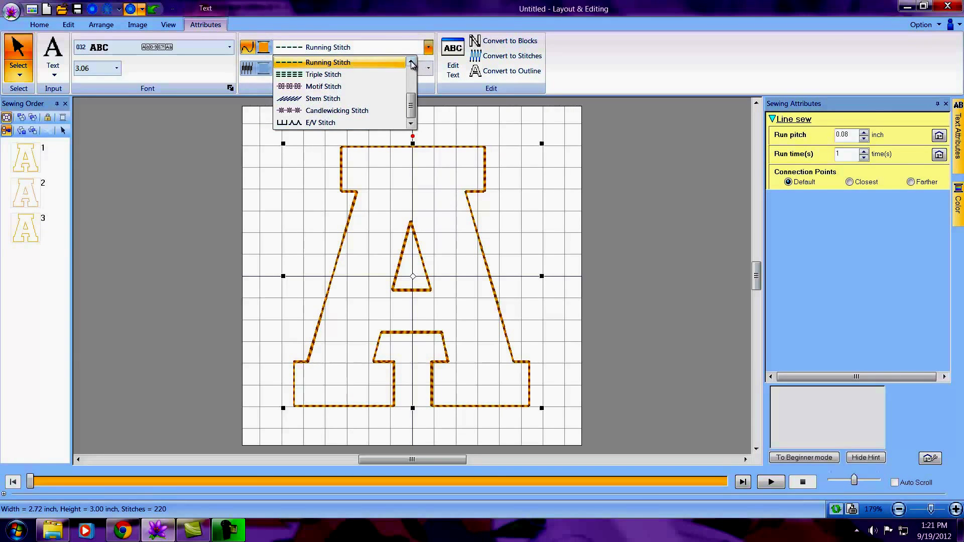
click(411, 62)
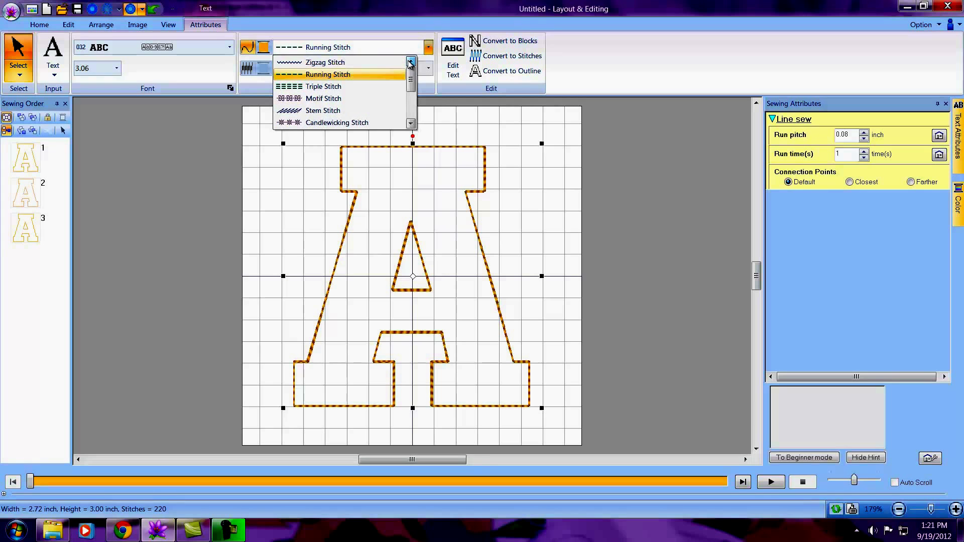
click(330, 61)
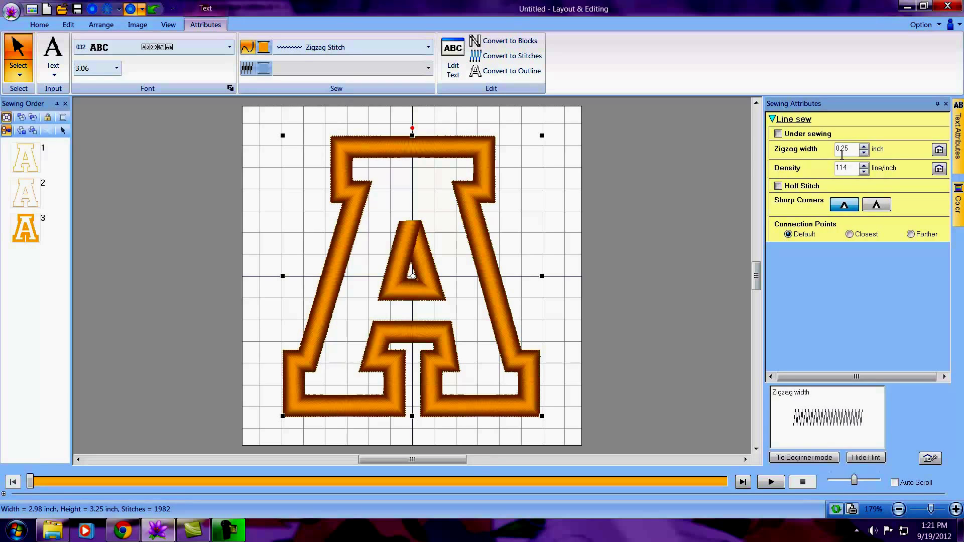
click(264, 49)
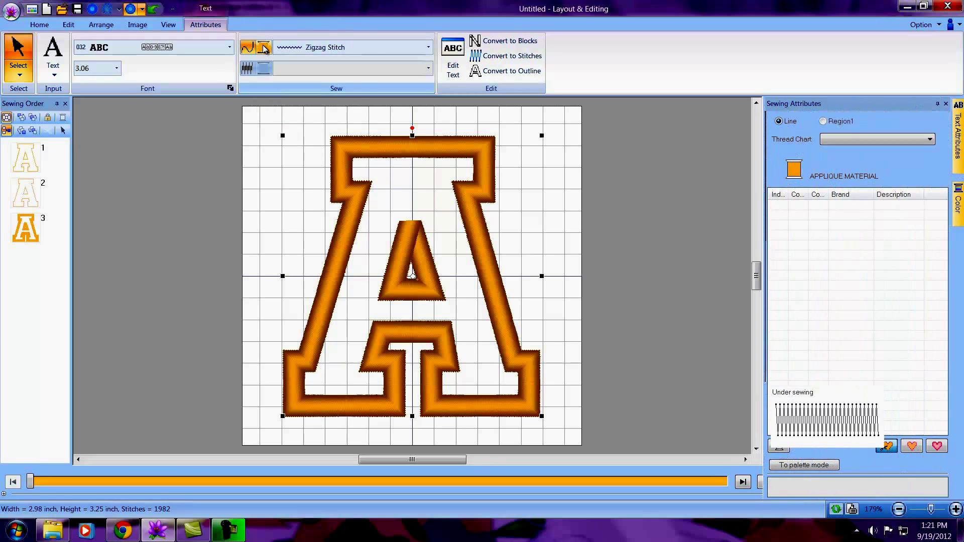
click(937, 446)
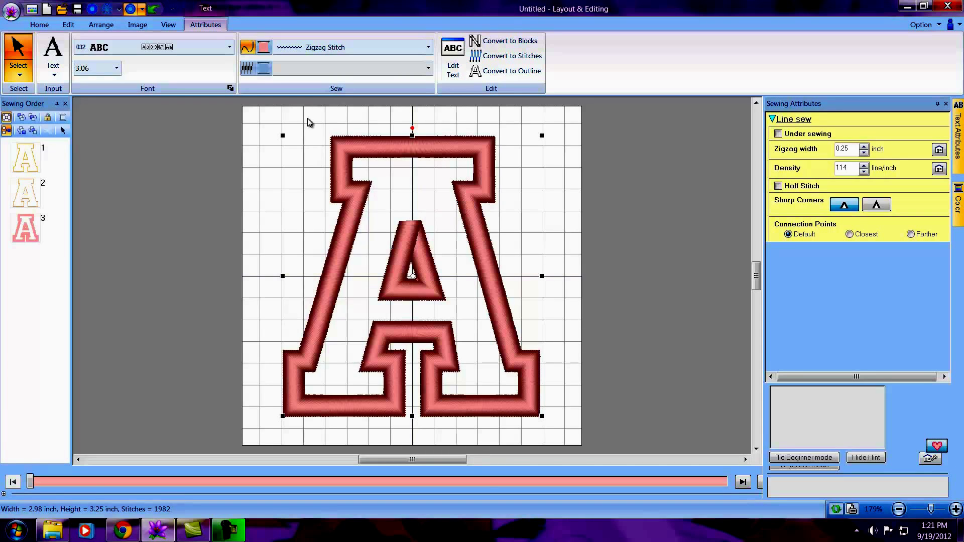
click(428, 48)
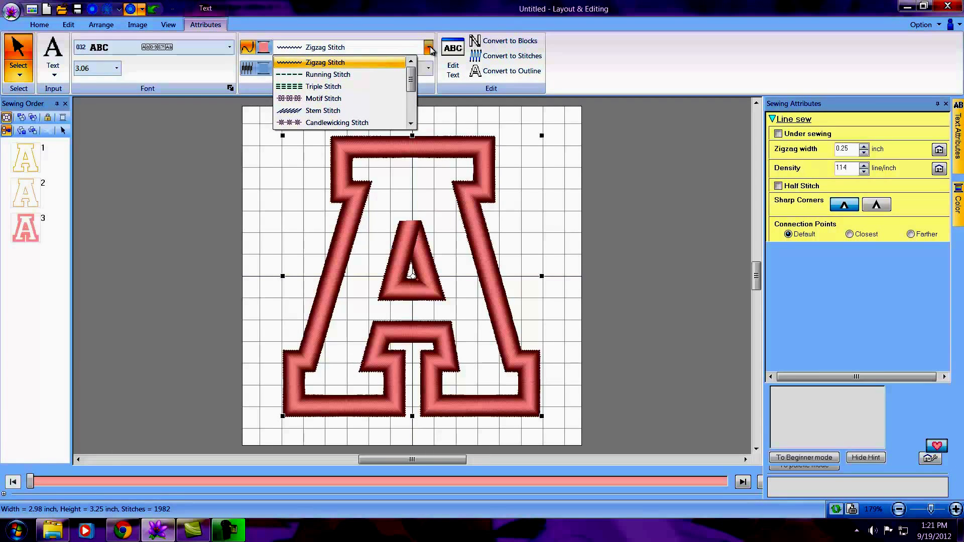
click(411, 124)
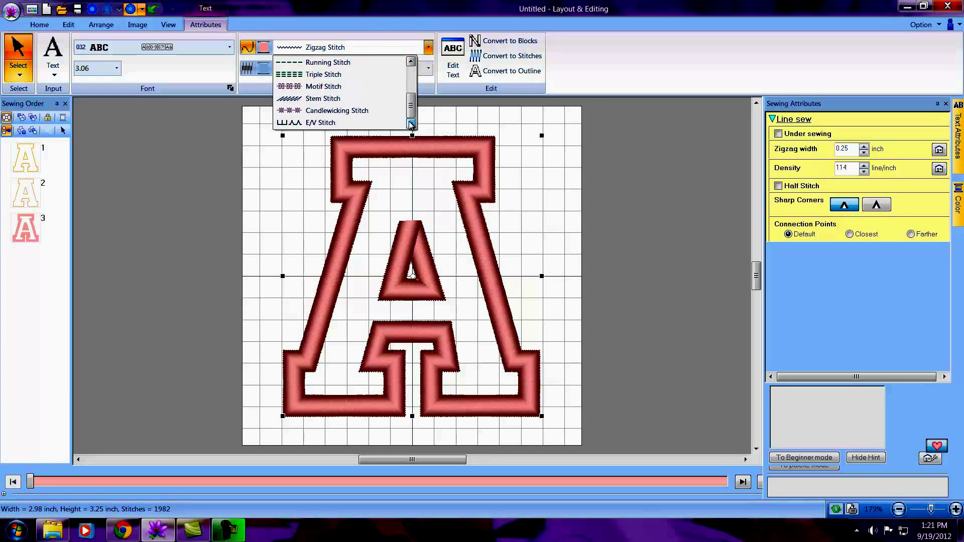
click(285, 124)
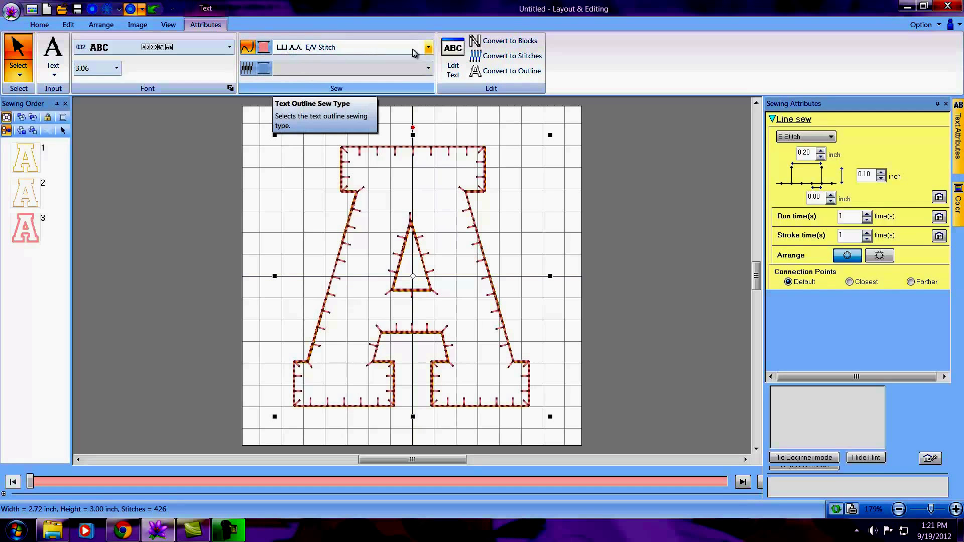
click(428, 47)
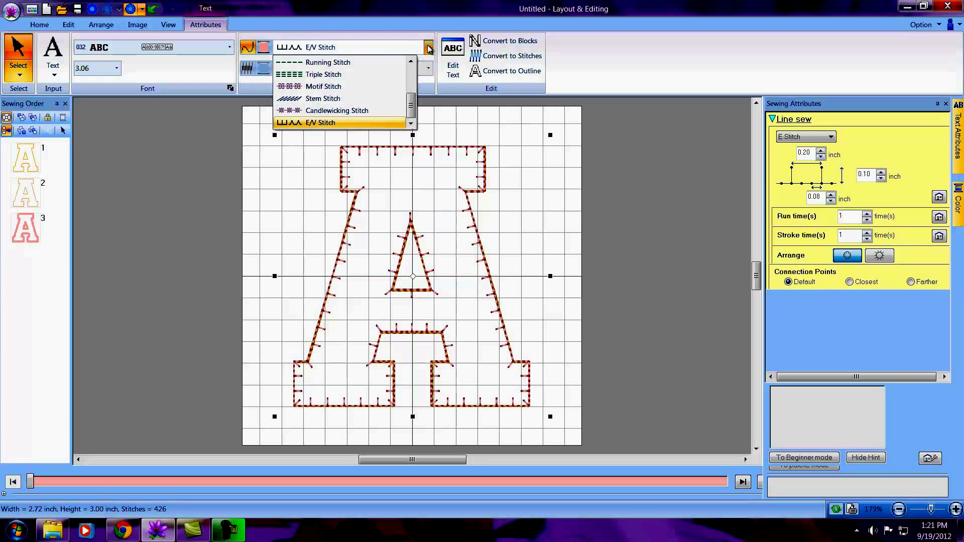
click(335, 111)
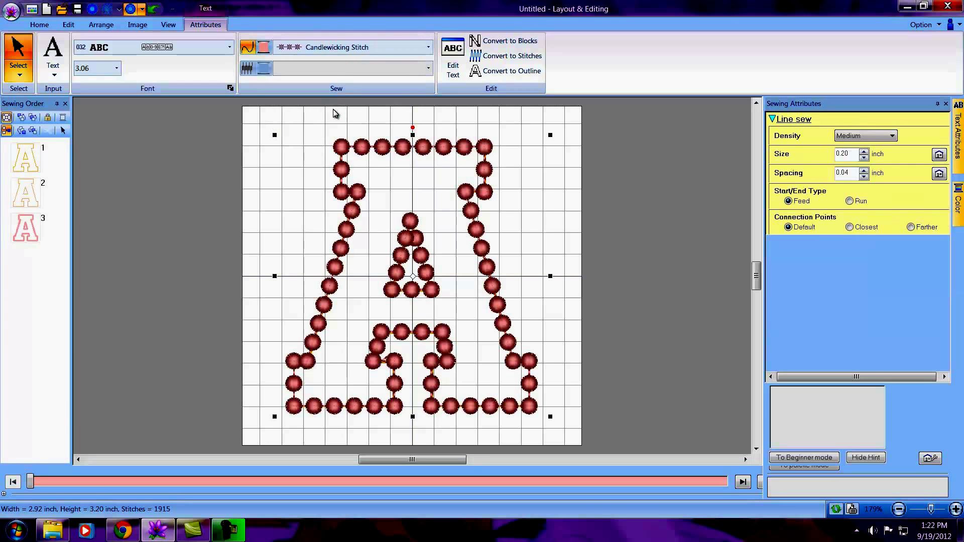
click(428, 47)
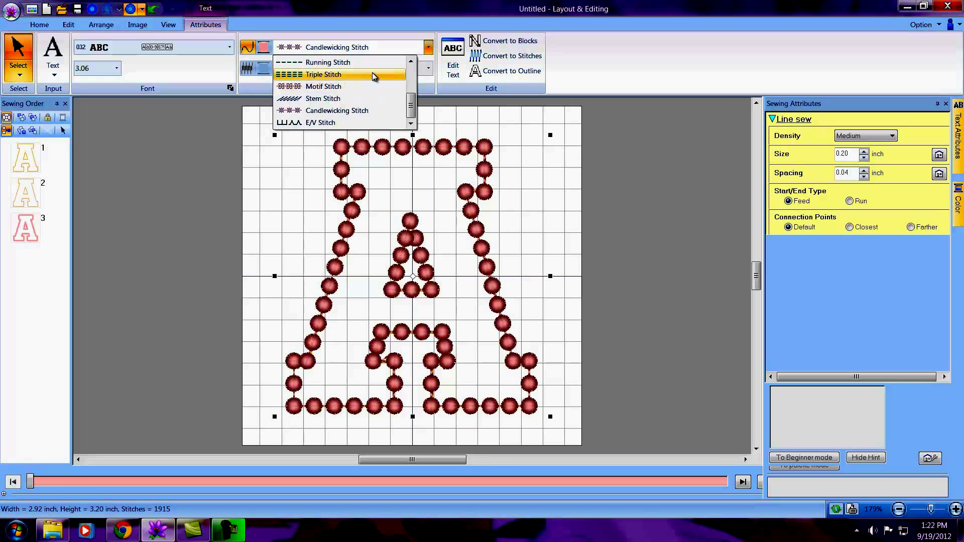
click(411, 61)
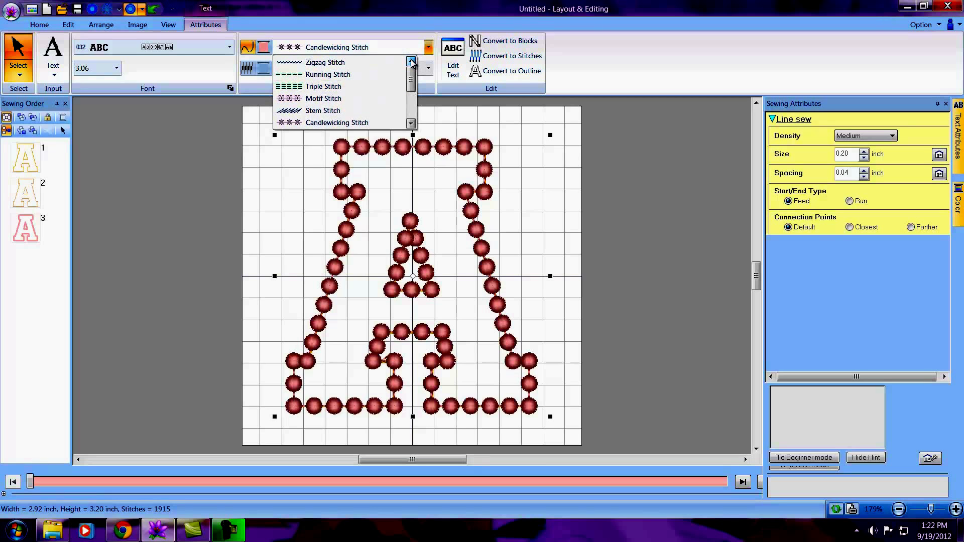
click(324, 62)
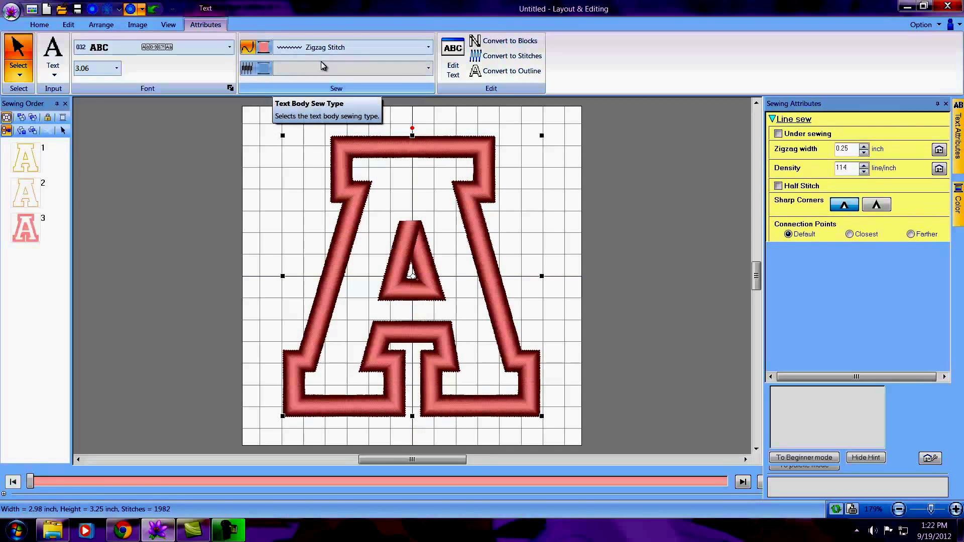
Save the design to the Desktop as 'Applique A.pes' in Ver.9.0 PES format
click(183, 144)
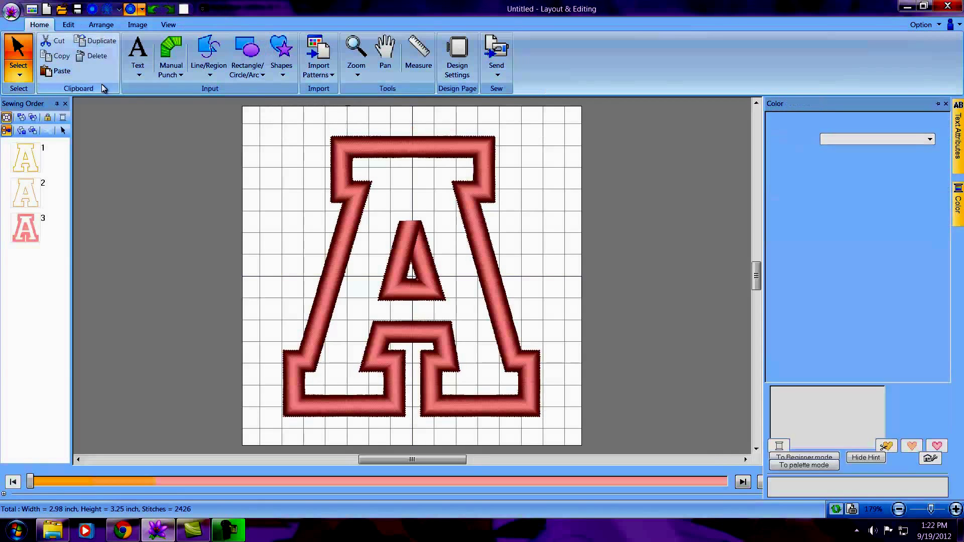
click(11, 10)
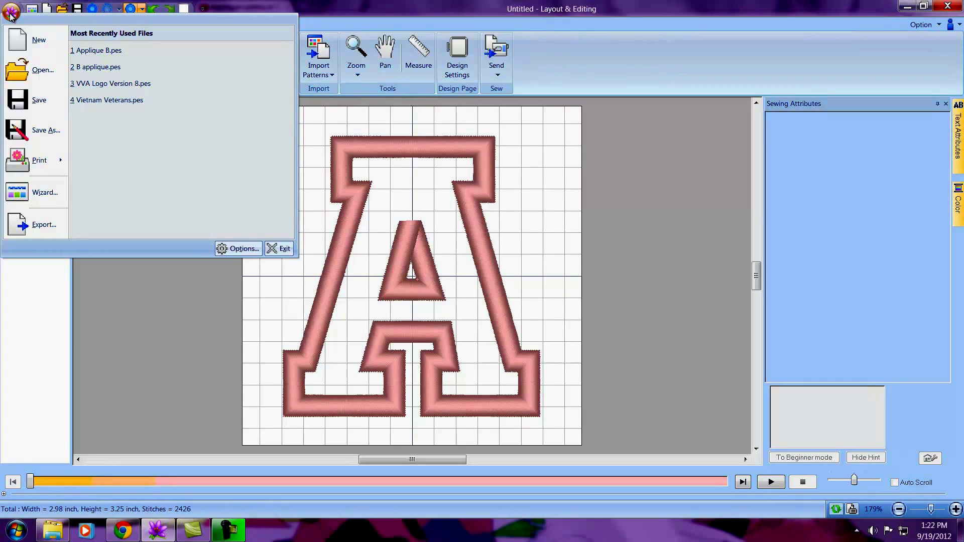
click(44, 126)
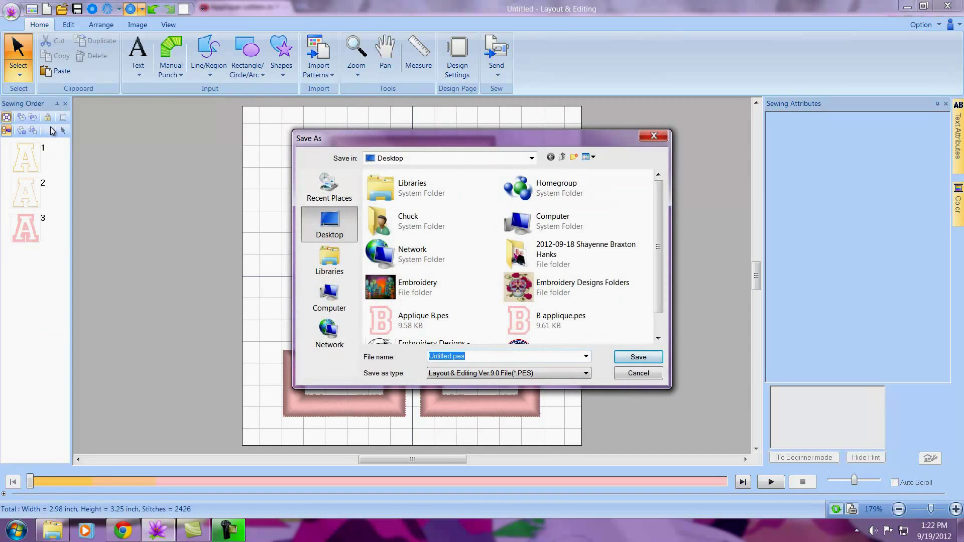
text(A)
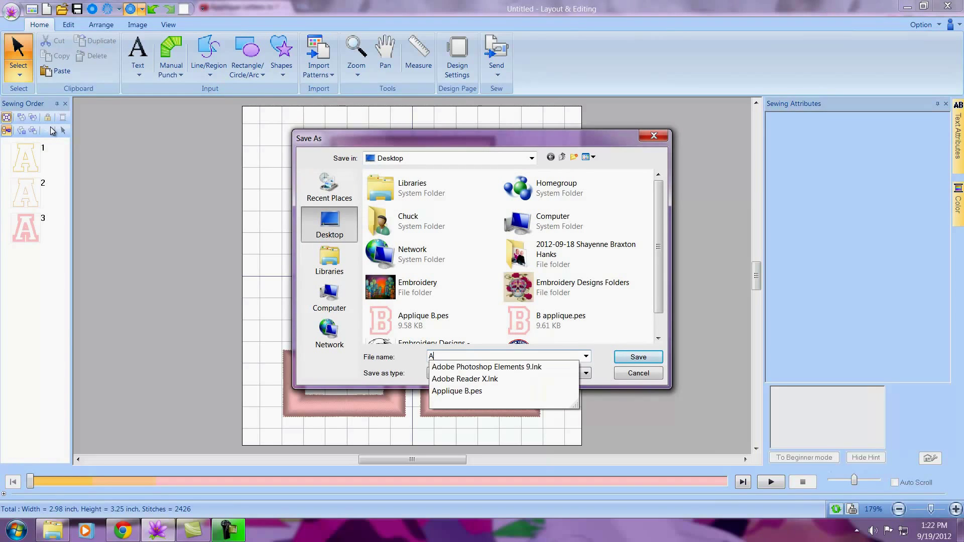
text(ppliq)
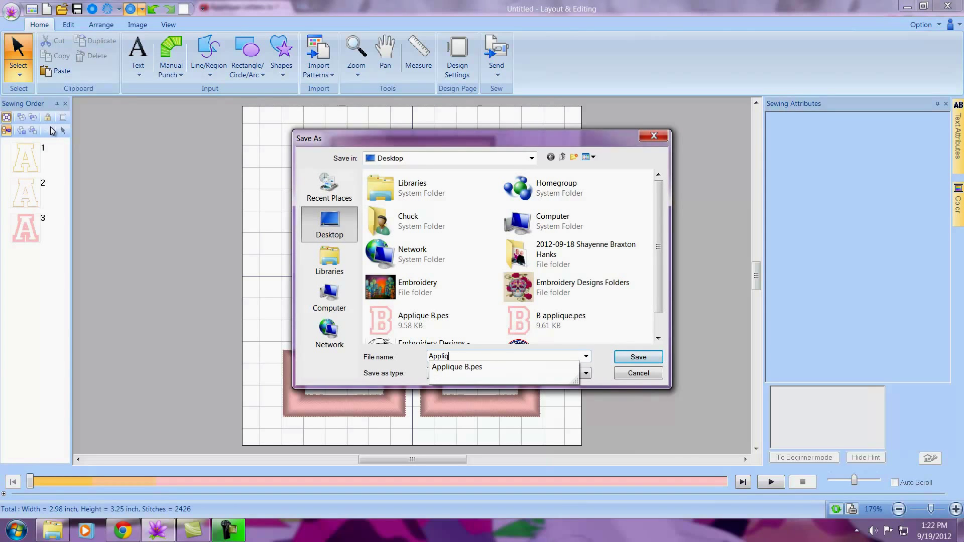
text(ue A)
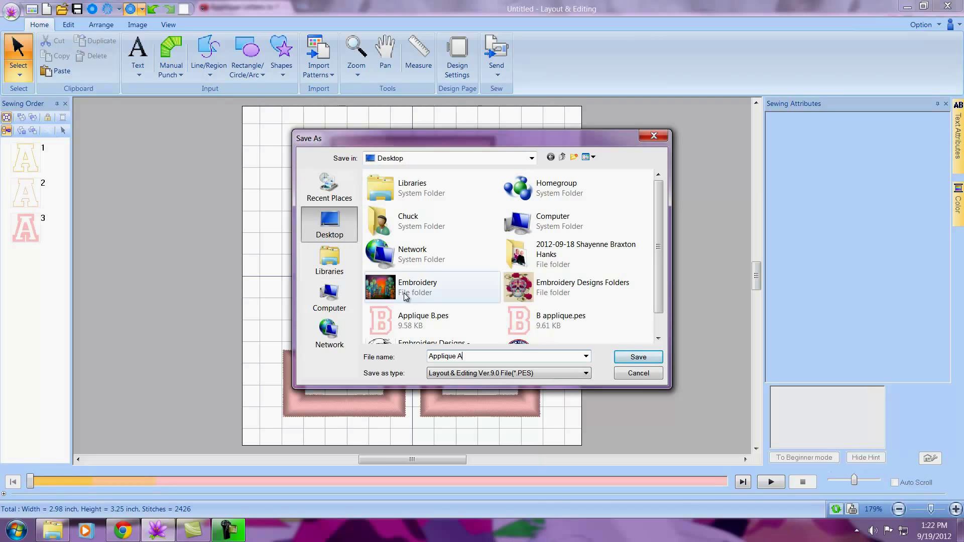
click(587, 375)
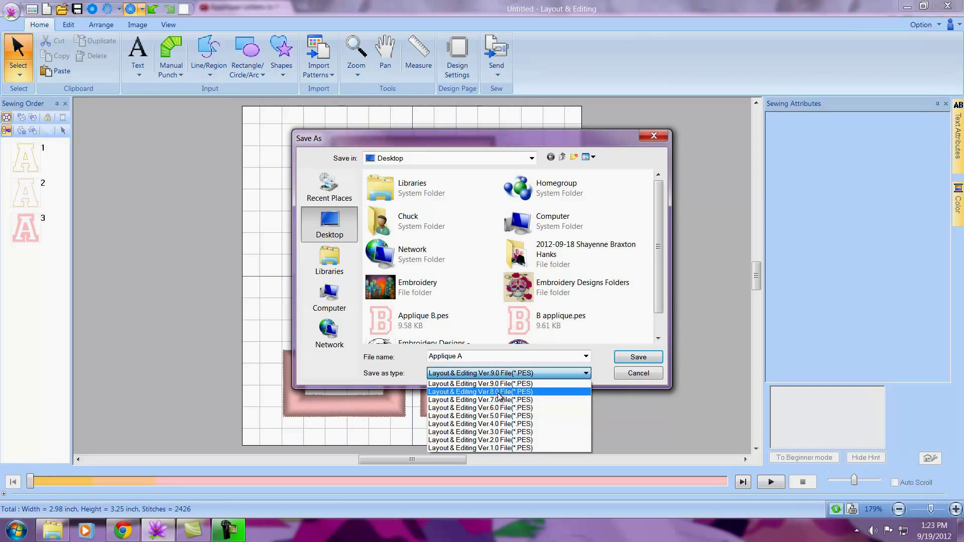
click(481, 384)
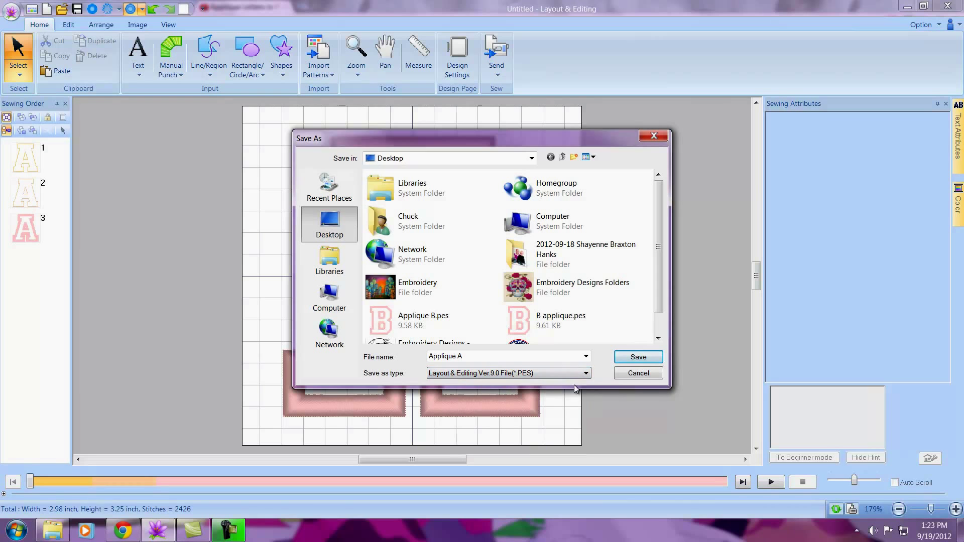
click(622, 357)
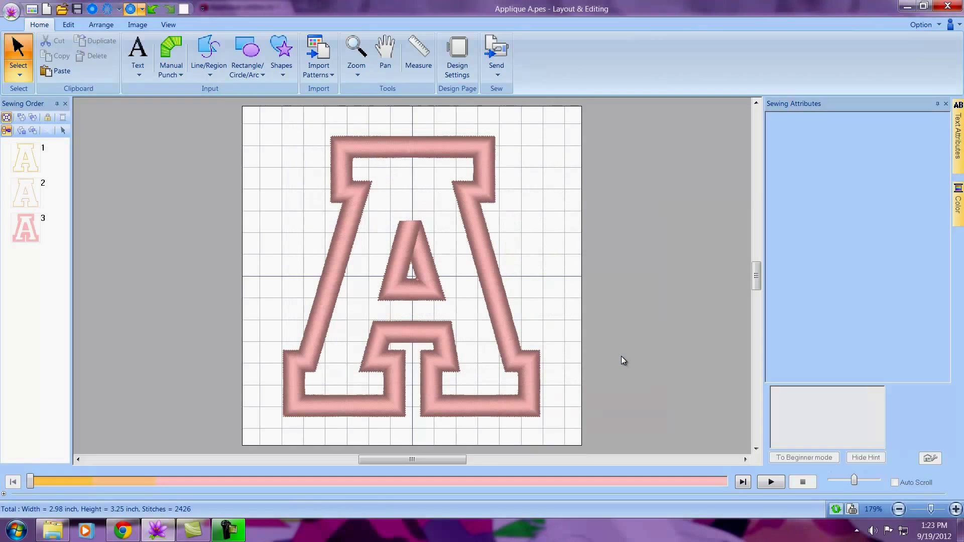